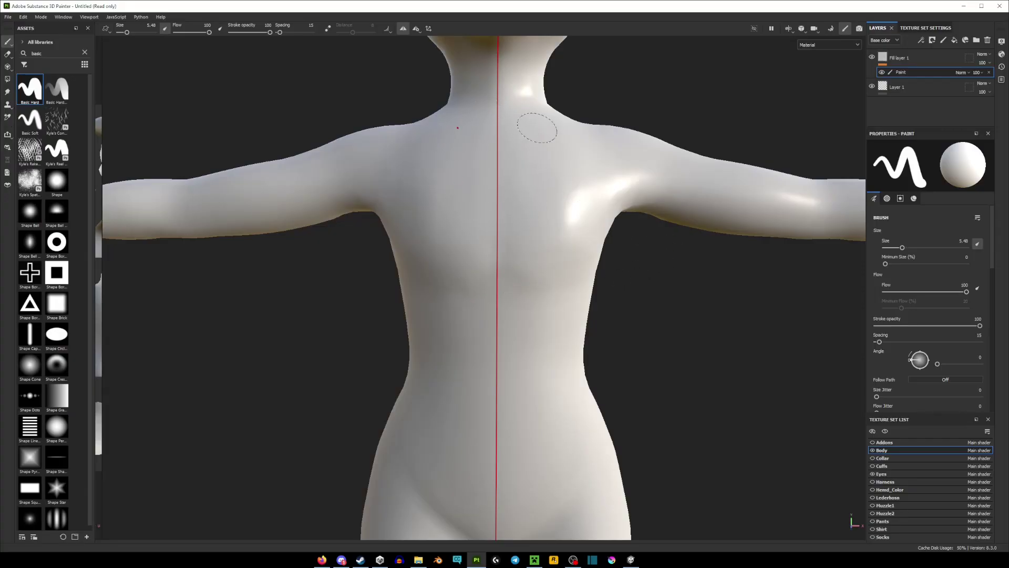
Paint the shirt's neckline and shoulders and a sleeve edge around both upper arms in mirrored light pink.
{"action": "right_click_drag", "start_coordinate": [558, 162], "coordinate": [544, 162], "text": "ctrl"}
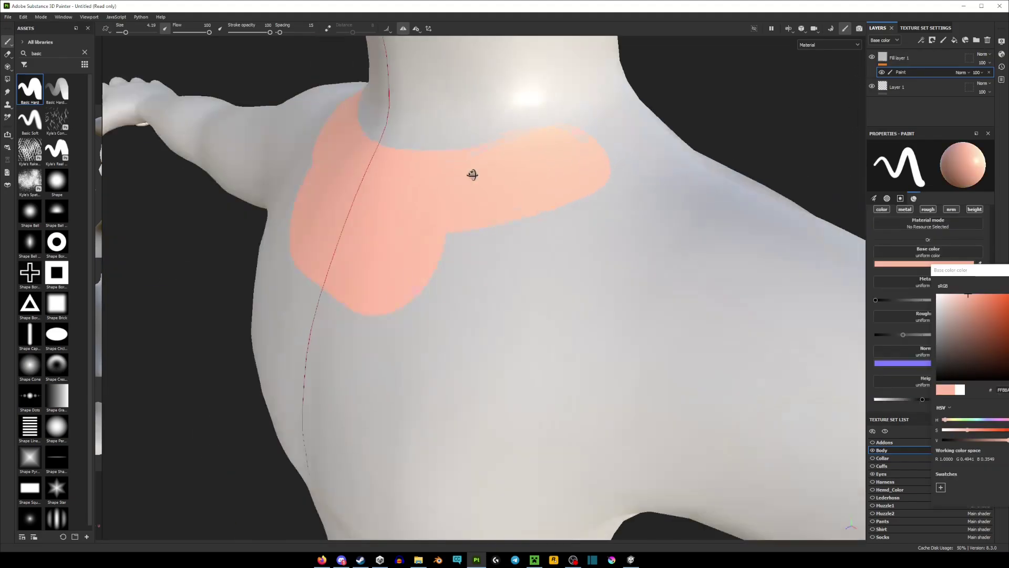
{"action": "mouse_move", "coordinate": [473, 173]}
{"action": "left_mouse_down", "text": "alt"}
{"action": "mouse_move", "coordinate": [375, 247]}
{"action": "mouse_move", "coordinate": [359, 209]}
{"action": "mouse_move", "coordinate": [550, 210]}
{"action": "left_mouse_up", "text": "alt"}
{"action": "left_click_drag", "start_coordinate": [549, 202], "coordinate": [478, 198], "text": "alt"}
{"action": "mouse_move", "coordinate": [568, 203]}
{"action": "left_mouse_down", "text": "alt"}
{"action": "mouse_move", "coordinate": [423, 231]}
{"action": "mouse_move", "coordinate": [442, 298]}
{"action": "left_mouse_up", "text": "alt"}
{"action": "mouse_move", "coordinate": [442, 299]}
{"action": "left_mouse_down", "text": "alt"}
{"action": "mouse_move", "coordinate": [463, 310]}
{"action": "mouse_move", "coordinate": [533, 252]}
{"action": "mouse_move", "coordinate": [521, 323]}
{"action": "mouse_move", "coordinate": [608, 207]}
{"action": "left_mouse_up", "text": "alt"}
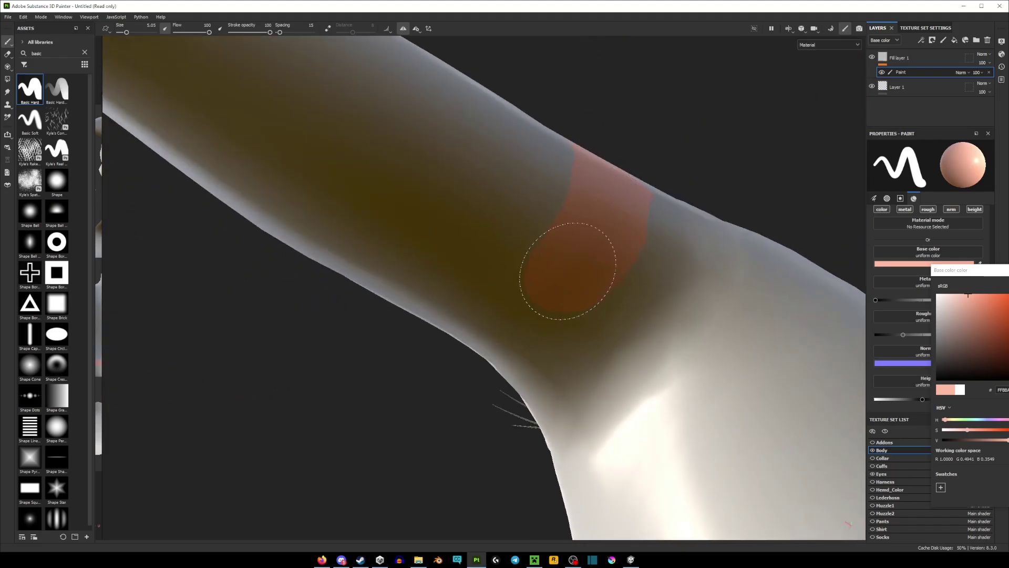
{"action": "mouse_move", "coordinate": [562, 274]}
{"action": "left_mouse_down", "text": "alt"}
{"action": "mouse_move", "coordinate": [626, 331]}
{"action": "mouse_move", "coordinate": [491, 239]}
{"action": "mouse_move", "coordinate": [532, 219]}
{"action": "left_mouse_up", "text": "alt"}
{"action": "middle_click_drag", "start_coordinate": [532, 219], "coordinate": [445, 293], "text": "alt"}
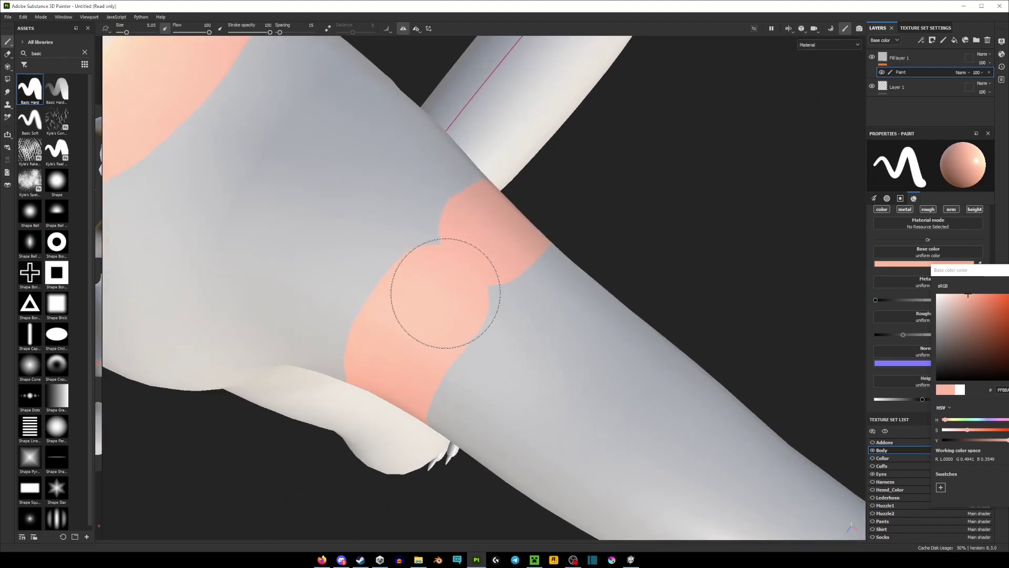
{"action": "mouse_move", "coordinate": [442, 286]}
{"action": "left_mouse_down"}
{"action": "mouse_move", "coordinate": [487, 235]}
{"action": "mouse_move", "coordinate": [396, 311]}
{"action": "left_mouse_up"}
Paint a V-shaped pink hem at the hips and fill the torso front down to it.
{"action": "scroll", "coordinate": [484, 237], "scroll_direction": "down", "scroll_amount": 5}
{"action": "mouse_move", "coordinate": [554, 250]}
{"action": "left_mouse_down"}
{"action": "mouse_move", "coordinate": [627, 256]}
{"action": "mouse_move", "coordinate": [361, 191]}
{"action": "left_mouse_up"}
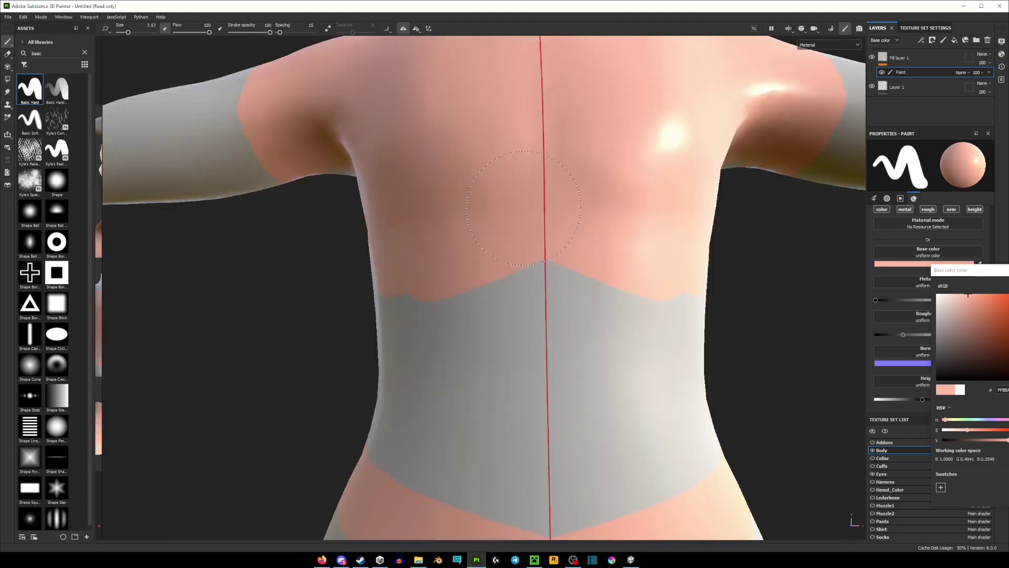
{"action": "scroll", "coordinate": [547, 253], "scroll_direction": "down", "scroll_amount": 2}
{"action": "middle_click_drag", "start_coordinate": [549, 291], "coordinate": [468, 236], "text": "alt"}
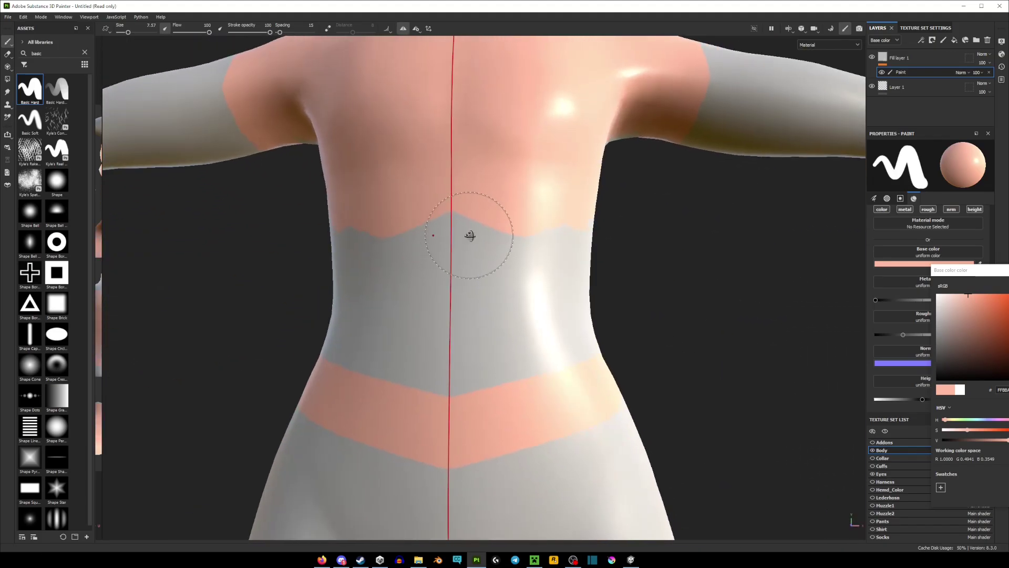
{"action": "scroll", "coordinate": [469, 237], "scroll_direction": "up", "scroll_amount": 2}
{"action": "left_click_drag", "start_coordinate": [483, 236], "coordinate": [451, 229], "text": "alt"}
{"action": "mouse_move", "coordinate": [450, 230]}
{"action": "left_mouse_down"}
{"action": "mouse_move", "coordinate": [427, 231]}
{"action": "mouse_move", "coordinate": [473, 384]}
{"action": "mouse_move", "coordinate": [590, 368]}
{"action": "left_mouse_up"}
Fill the remaining unpainted areas on the shirt's back and sides with pink.
{"action": "mouse_move", "coordinate": [622, 299]}
{"action": "left_mouse_down", "text": "alt"}
{"action": "mouse_move", "coordinate": [500, 315]}
{"action": "mouse_move", "coordinate": [478, 191]}
{"action": "left_mouse_up", "text": "alt"}
{"action": "mouse_move", "coordinate": [557, 363]}
{"action": "left_mouse_down"}
{"action": "mouse_move", "coordinate": [552, 238]}
{"action": "mouse_move", "coordinate": [462, 259]}
{"action": "mouse_move", "coordinate": [495, 299]}
{"action": "mouse_move", "coordinate": [547, 436]}
{"action": "mouse_move", "coordinate": [550, 318]}
{"action": "left_mouse_up"}
{"action": "left_click_drag", "start_coordinate": [604, 386], "coordinate": [536, 394], "text": "alt"}
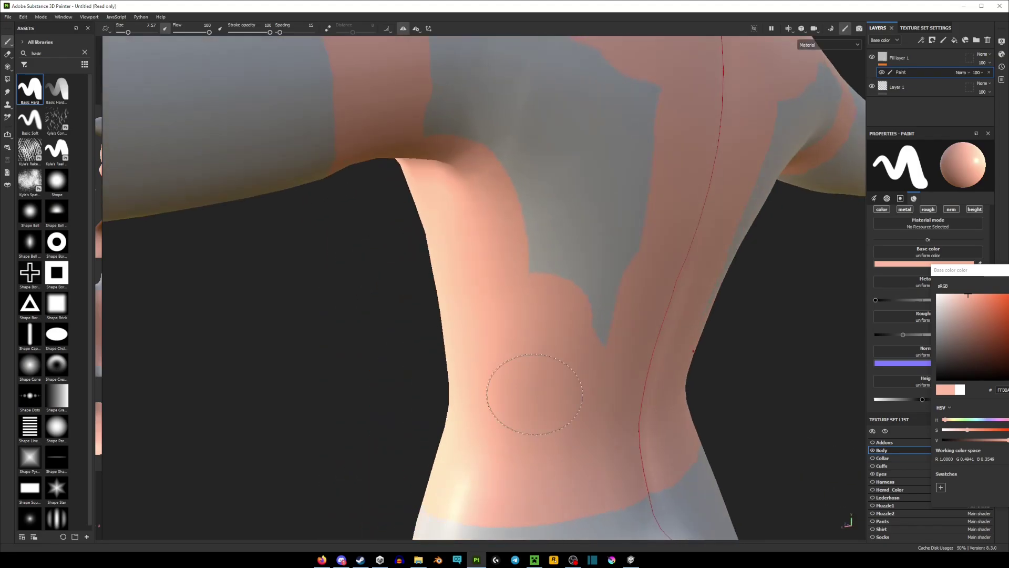
{"action": "mouse_move", "coordinate": [588, 300]}
{"action": "left_mouse_down"}
{"action": "mouse_move", "coordinate": [515, 181]}
{"action": "mouse_move", "coordinate": [506, 284]}
{"action": "left_mouse_up"}
{"action": "mouse_move", "coordinate": [463, 263]}
{"action": "left_mouse_down"}
{"action": "mouse_move", "coordinate": [473, 200]}
{"action": "mouse_move", "coordinate": [636, 309]}
{"action": "left_mouse_up"}
Set the paint colour to black and trim the shirt's neckline, sleeve ends and waist hem with a thin border.
{"action": "scroll", "coordinate": [551, 198], "scroll_direction": "down", "scroll_amount": 4}
{"action": "left_click_drag", "start_coordinate": [489, 294], "coordinate": [389, 310], "text": "alt"}
{"action": "middle_click_drag", "start_coordinate": [396, 302], "coordinate": [517, 158], "text": "alt"}
{"action": "scroll", "coordinate": [526, 303], "scroll_direction": "down", "scroll_amount": 3}
{"action": "left_click_drag", "start_coordinate": [937, 364], "coordinate": [928, 385]}
{"action": "scroll", "coordinate": [508, 420], "scroll_direction": "up", "scroll_amount": 3}
{"action": "left_click_drag", "start_coordinate": [497, 431], "coordinate": [408, 377], "text": "alt"}
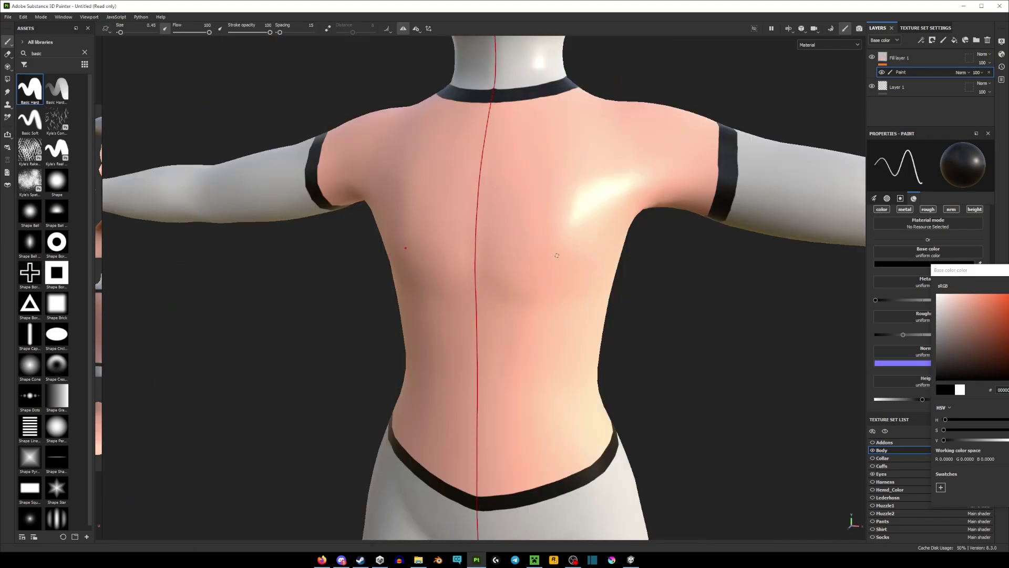
Try a mirrored wavy black stroke down both sides of the chest and undo it.
{"action": "right_click_drag", "start_coordinate": [629, 127], "coordinate": [635, 127], "text": "ctrl"}
{"action": "mouse_move", "coordinate": [576, 133]}
{"action": "left_mouse_down"}
{"action": "mouse_move", "coordinate": [534, 228]}
{"action": "mouse_move", "coordinate": [565, 125]}
{"action": "mouse_move", "coordinate": [520, 271]}
{"action": "left_mouse_up"}
{"action": "key", "text": "ctrl+z"}
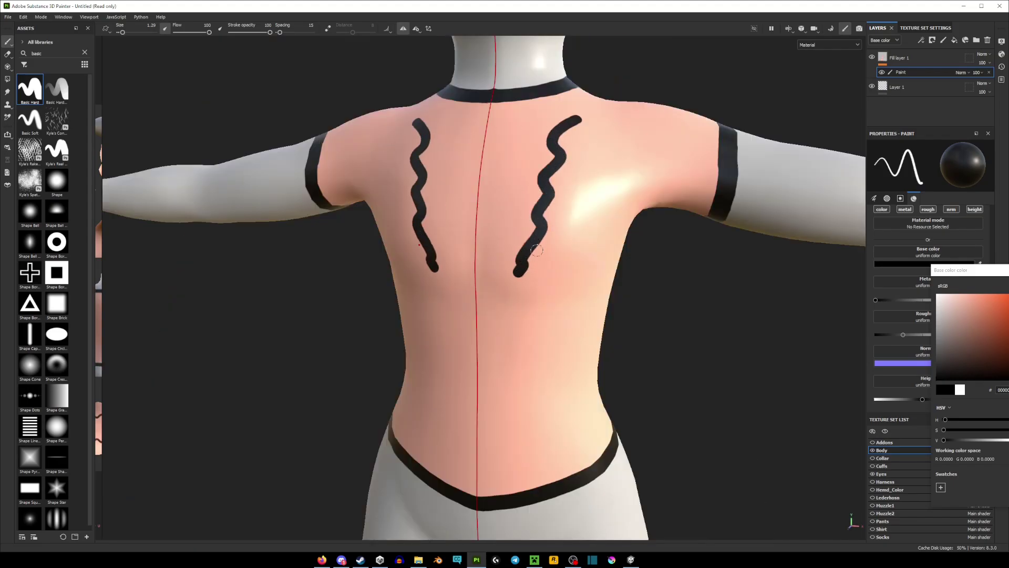
{"action": "key", "text": "ctrl+z"}
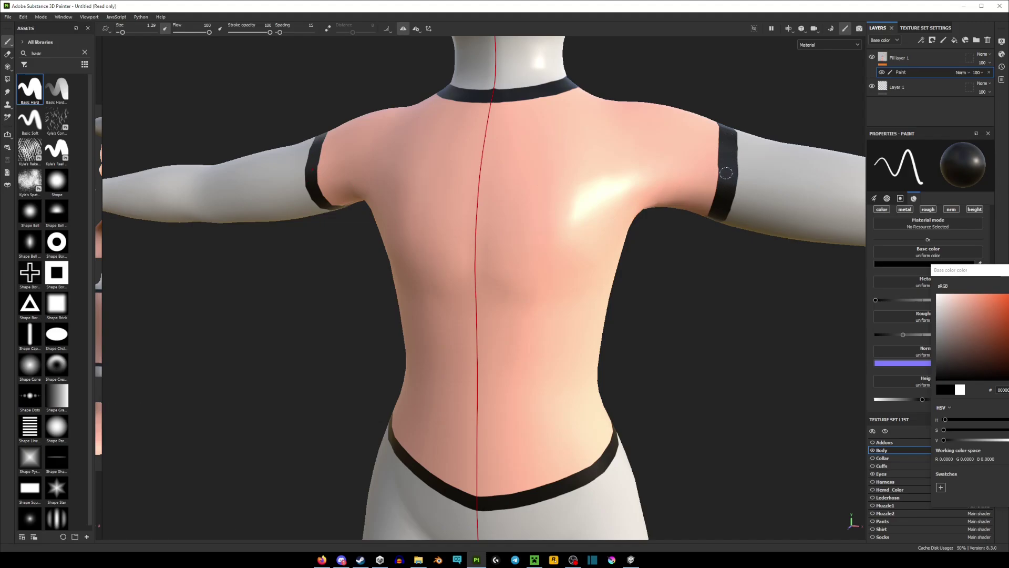
Try short black strokes by the sleeve trim and the collar with larger brush sizes, undoing each one.
{"action": "right_click_drag", "start_coordinate": [694, 164], "coordinate": [703, 164], "text": "ctrl"}
{"action": "mouse_move", "coordinate": [695, 163]}
{"action": "left_mouse_down"}
{"action": "mouse_move", "coordinate": [724, 169]}
{"action": "mouse_move", "coordinate": [669, 165]}
{"action": "left_mouse_up"}
{"action": "key", "text": "ctrl+z"}
{"action": "mouse_move", "coordinate": [726, 151]}
{"action": "right_mouse_down", "text": "ctrl"}
{"action": "mouse_move", "coordinate": [716, 151]}
{"action": "mouse_move", "coordinate": [733, 151]}
{"action": "right_mouse_up", "text": "ctrl"}
{"action": "mouse_move", "coordinate": [726, 152]}
{"action": "left_mouse_down"}
{"action": "mouse_move", "coordinate": [728, 215]}
{"action": "mouse_move", "coordinate": [729, 146]}
{"action": "mouse_move", "coordinate": [729, 197]}
{"action": "left_mouse_up"}
{"action": "key", "text": "ctrl+z"}
{"action": "key", "text": "ctrl+z"}
{"action": "left_click_drag", "start_coordinate": [517, 67], "coordinate": [512, 95]}
{"action": "key", "text": "ctrl+z"}
{"action": "key", "text": "ctrl+z"}
Search the assets for fabric and choose the Fabric Rough material for the brush.
{"action": "double_click", "coordinate": [53, 53]}
{"action": "type", "text": "fabri"}
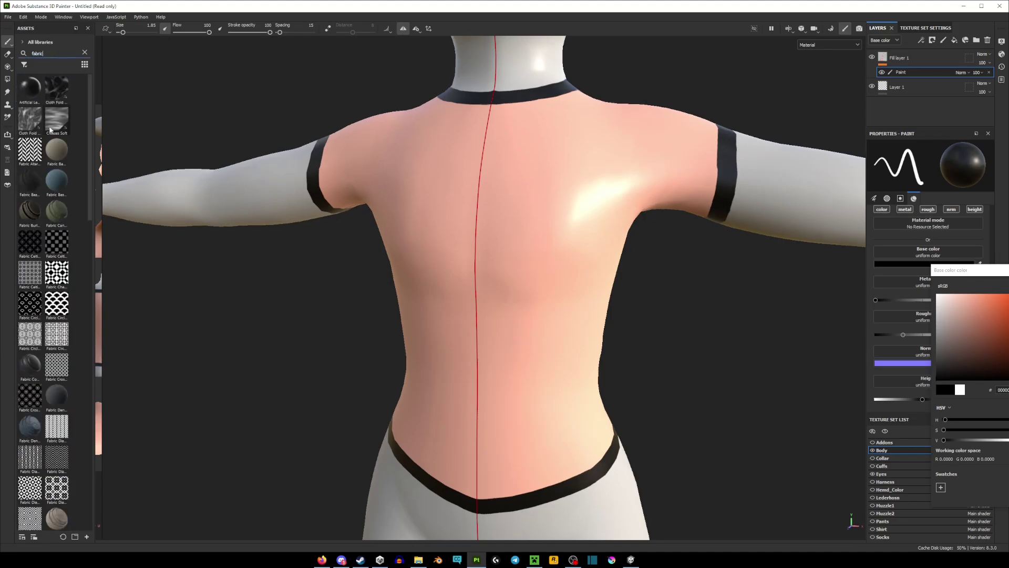
{"action": "left_click_drag", "start_coordinate": [94, 258], "coordinate": [77, 258]}
{"action": "scroll", "coordinate": [33, 224], "scroll_direction": "down", "scroll_amount": 5}
{"action": "left_click", "coordinate": [30, 249]}
{"action": "scroll", "coordinate": [29, 262], "scroll_direction": "down", "scroll_amount": 10}
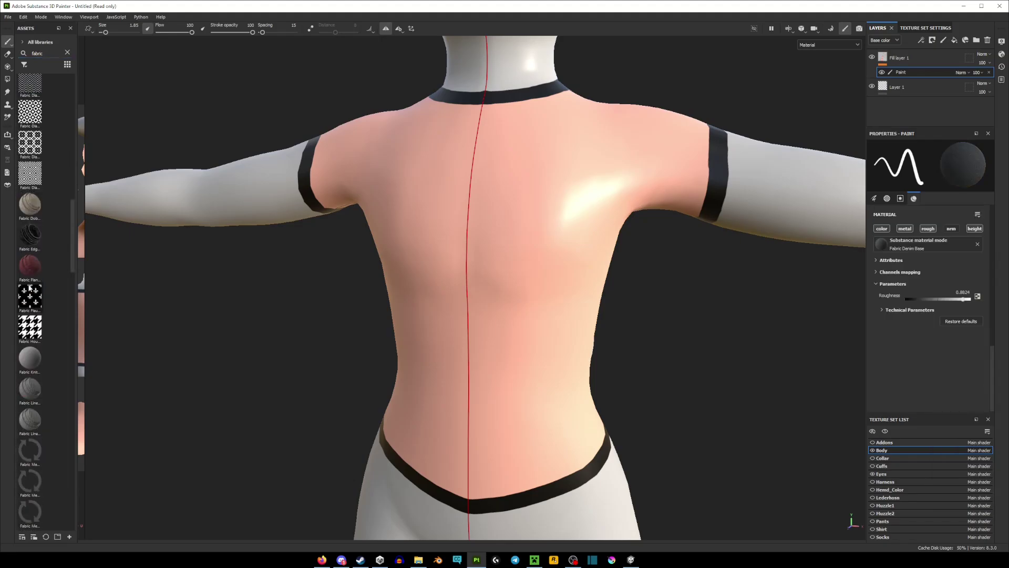
{"action": "left_click", "coordinate": [29, 207]}
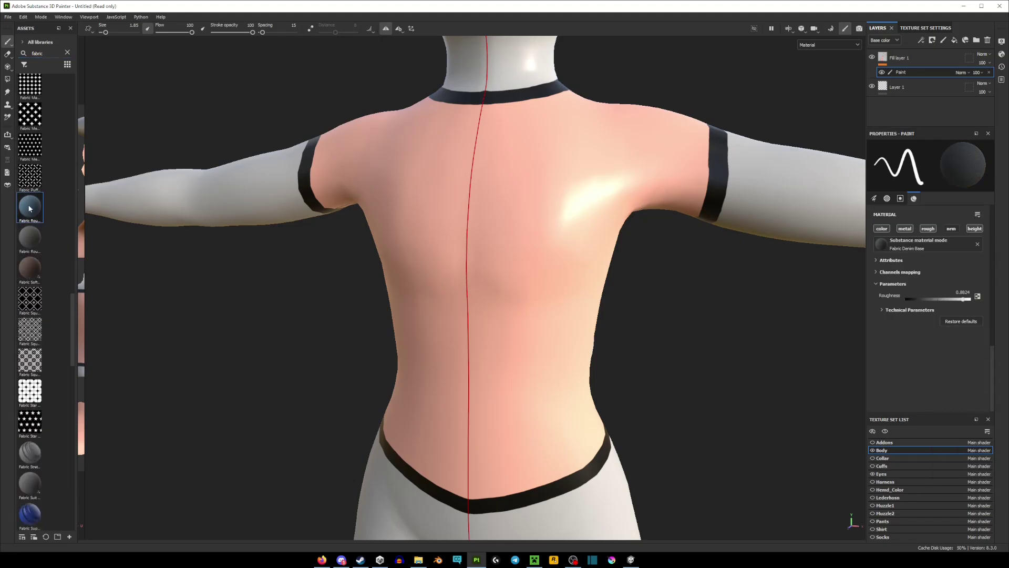
Try stamping the rough fabric on the torso front with a brush size of about 20.
{"action": "right_click_drag", "start_coordinate": [477, 226], "coordinate": [518, 226], "text": "ctrl"}
{"action": "left_click", "coordinate": [477, 223]}
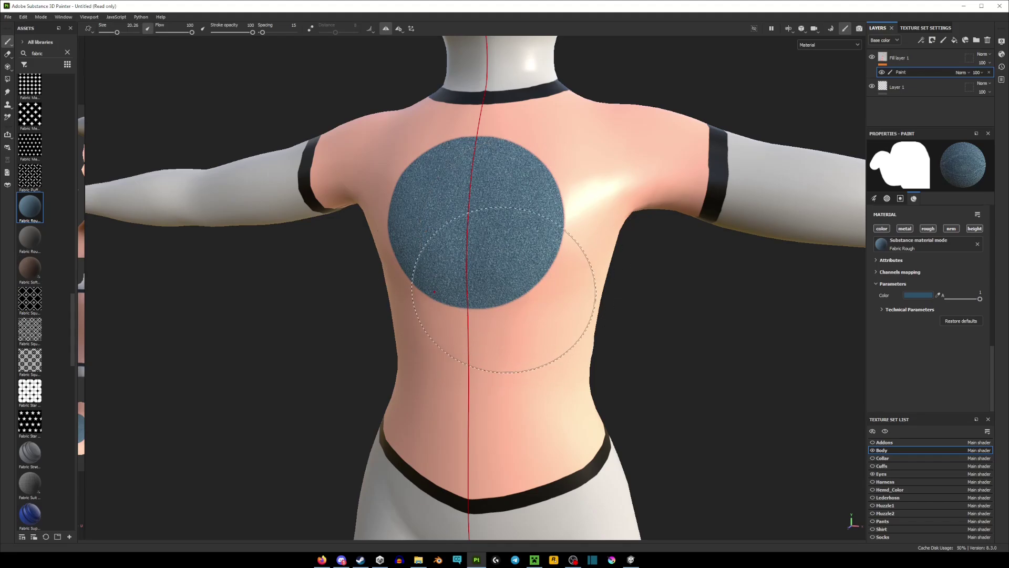
{"action": "key", "text": "ctrl+z"}
{"action": "left_click", "coordinate": [477, 316]}
{"action": "scroll", "coordinate": [495, 264], "scroll_direction": "up", "scroll_amount": 3}
{"action": "scroll", "coordinate": [495, 267], "scroll_direction": "up", "scroll_amount": 3}
{"action": "scroll", "coordinate": [473, 289], "scroll_direction": "down", "scroll_amount": 5}
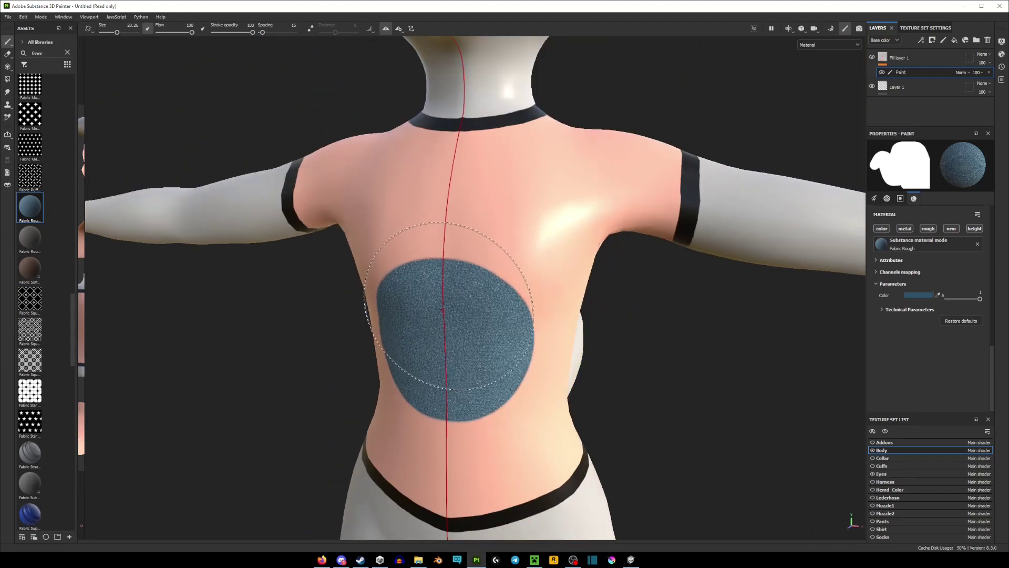
Paint the rough fabric over the chest and shoulders with a brush size of about 18.
{"action": "mouse_move", "coordinate": [457, 268]}
{"action": "right_mouse_down", "text": "ctrl"}
{"action": "mouse_move", "coordinate": [439, 268]}
{"action": "mouse_move", "coordinate": [475, 252]}
{"action": "right_mouse_up", "text": "ctrl"}
{"action": "left_click", "coordinate": [468, 239]}
{"action": "key", "text": "ctrl+z"}
{"action": "left_click", "coordinate": [469, 257]}
{"action": "left_click_drag", "start_coordinate": [479, 282], "coordinate": [474, 305], "text": "alt"}
{"action": "mouse_move", "coordinate": [479, 222]}
{"action": "left_mouse_down"}
{"action": "mouse_move", "coordinate": [507, 229]}
{"action": "mouse_move", "coordinate": [480, 247]}
{"action": "mouse_move", "coordinate": [462, 231]}
{"action": "mouse_move", "coordinate": [176, 305]}
{"action": "left_mouse_up"}
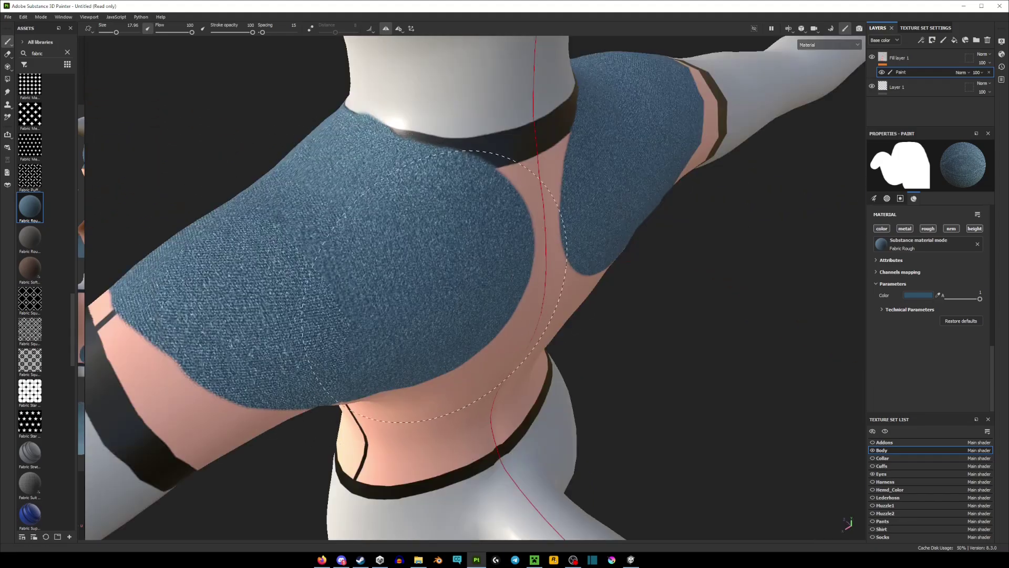
Cover the rest of the shirt, including the collar, sleeve and hem trims, with rough fabric at a brush size of about 16.
{"action": "mouse_move", "coordinate": [438, 286]}
{"action": "left_mouse_down", "text": "alt"}
{"action": "mouse_move", "coordinate": [394, 255]}
{"action": "mouse_move", "coordinate": [551, 263]}
{"action": "mouse_move", "coordinate": [557, 384]}
{"action": "mouse_move", "coordinate": [390, 229]}
{"action": "mouse_move", "coordinate": [401, 318]}
{"action": "mouse_move", "coordinate": [546, 205]}
{"action": "left_mouse_up", "text": "alt"}
{"action": "right_click_drag", "start_coordinate": [573, 202], "coordinate": [565, 202], "text": "ctrl"}
{"action": "left_click_drag", "start_coordinate": [571, 205], "coordinate": [555, 192]}
{"action": "middle_click_drag", "start_coordinate": [555, 193], "coordinate": [559, 344], "text": "alt"}
{"action": "key", "text": "ctrl+z"}
{"action": "left_click_drag", "start_coordinate": [544, 315], "coordinate": [554, 339], "text": "alt"}
{"action": "mouse_move", "coordinate": [552, 346]}
{"action": "left_mouse_down"}
{"action": "mouse_move", "coordinate": [545, 308]}
{"action": "mouse_move", "coordinate": [567, 316]}
{"action": "mouse_move", "coordinate": [545, 252]}
{"action": "mouse_move", "coordinate": [597, 327]}
{"action": "mouse_move", "coordinate": [569, 310]}
{"action": "mouse_move", "coordinate": [499, 315]}
{"action": "left_mouse_up"}
{"action": "middle_click_drag", "start_coordinate": [499, 315], "coordinate": [519, 297], "text": "alt"}
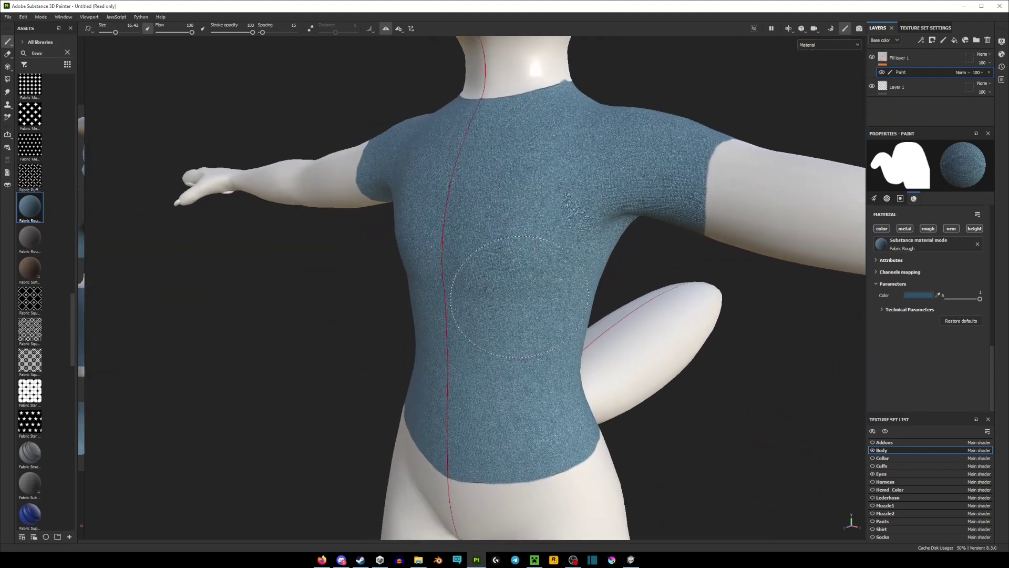
{"action": "mouse_move", "coordinate": [519, 297]}
{"action": "left_mouse_down", "text": "alt"}
{"action": "mouse_move", "coordinate": [545, 304]}
{"action": "mouse_move", "coordinate": [511, 301]}
{"action": "mouse_move", "coordinate": [523, 247]}
{"action": "mouse_move", "coordinate": [470, 262]}
{"action": "left_mouse_up", "text": "alt"}
{"action": "scroll", "coordinate": [501, 293], "scroll_direction": "down", "scroll_amount": 1}
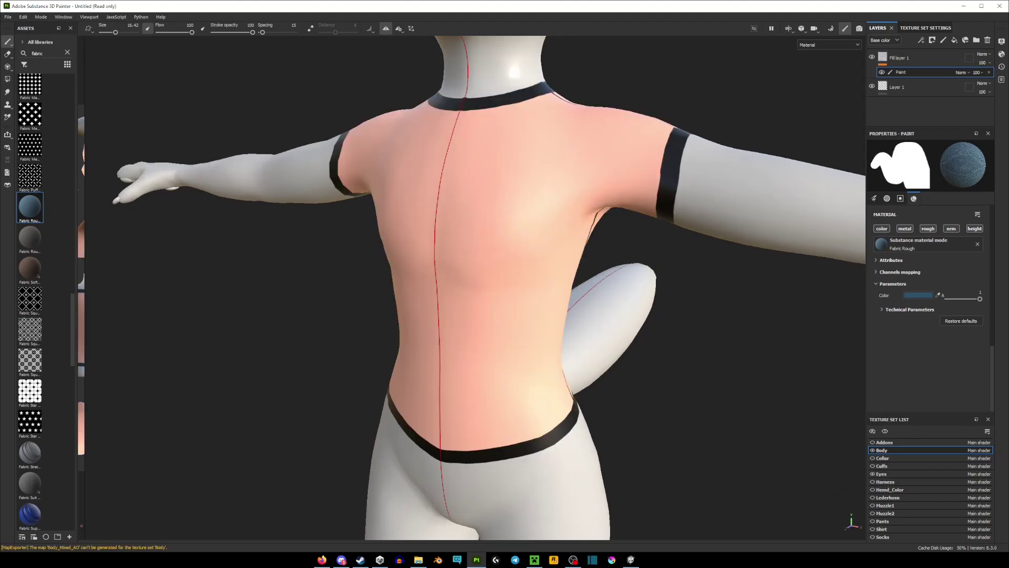
Reduce the brush size to 4.81 and import Screenshot_25.png into the assets as a texture.
{"action": "right_click_drag", "start_coordinate": [551, 240], "coordinate": [508, 240], "text": "ctrl"}
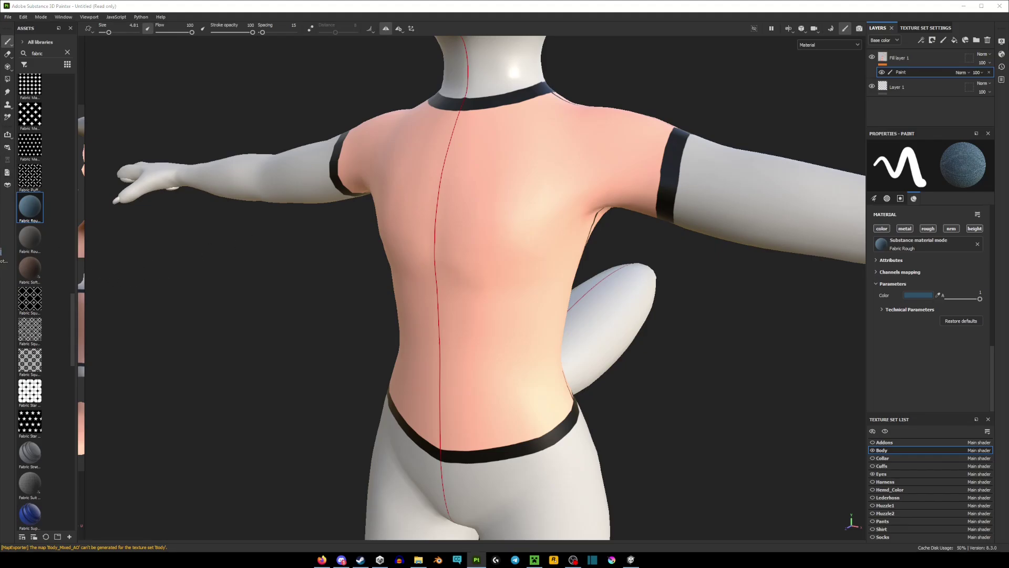
{"action": "left_click_drag", "start_coordinate": [1, 248], "coordinate": [22, 250]}
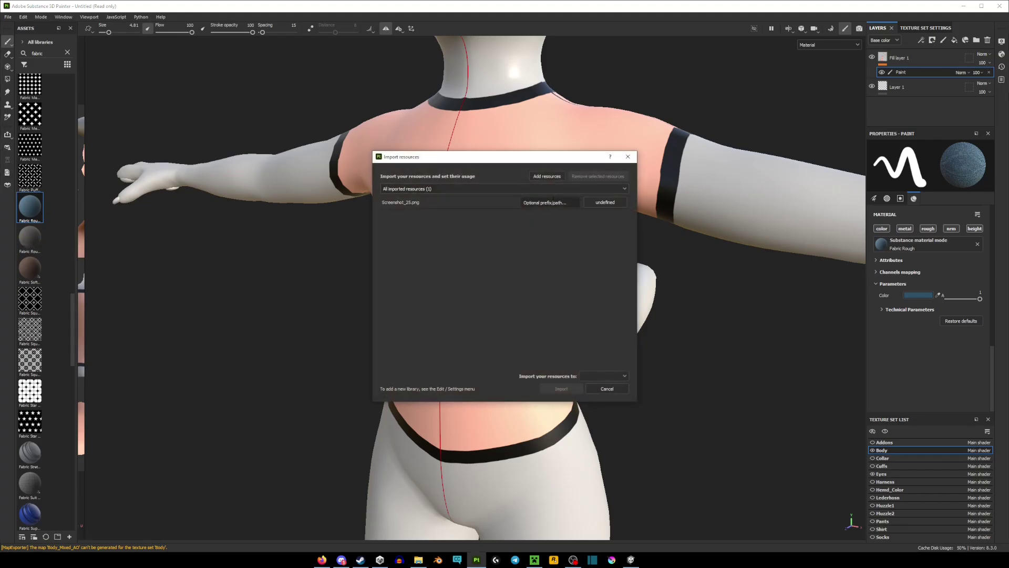
{"action": "left_click", "coordinate": [605, 202]}
{"action": "left_click", "coordinate": [618, 233]}
{"action": "left_click", "coordinate": [597, 375]}
{"action": "left_click", "coordinate": [599, 384]}
{"action": "left_click", "coordinate": [561, 389]}
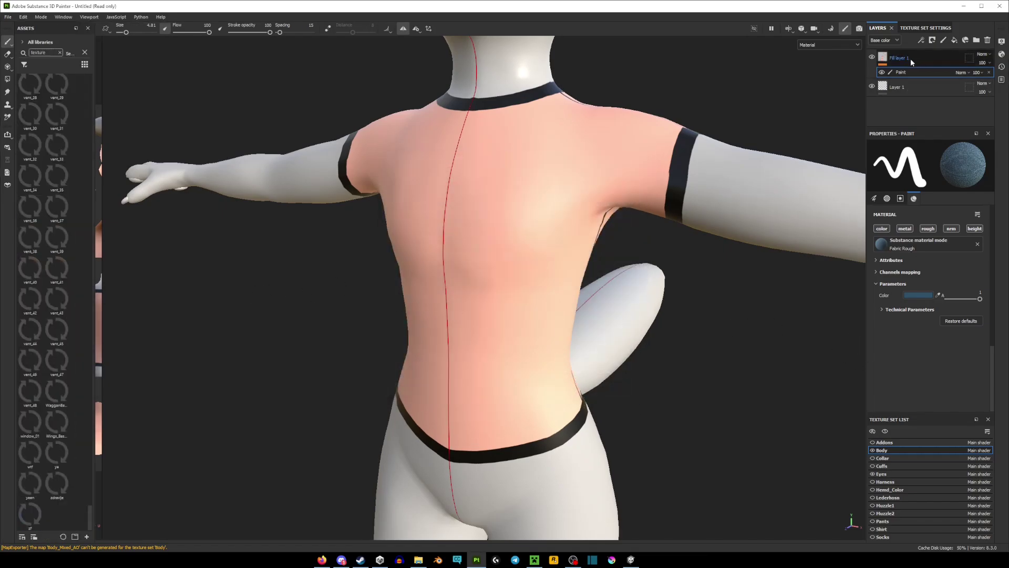
Look through the texture assets in the library and examine the painted shirt on the model.
{"action": "scroll", "coordinate": [40, 360], "scroll_direction": "up", "scroll_amount": 3}
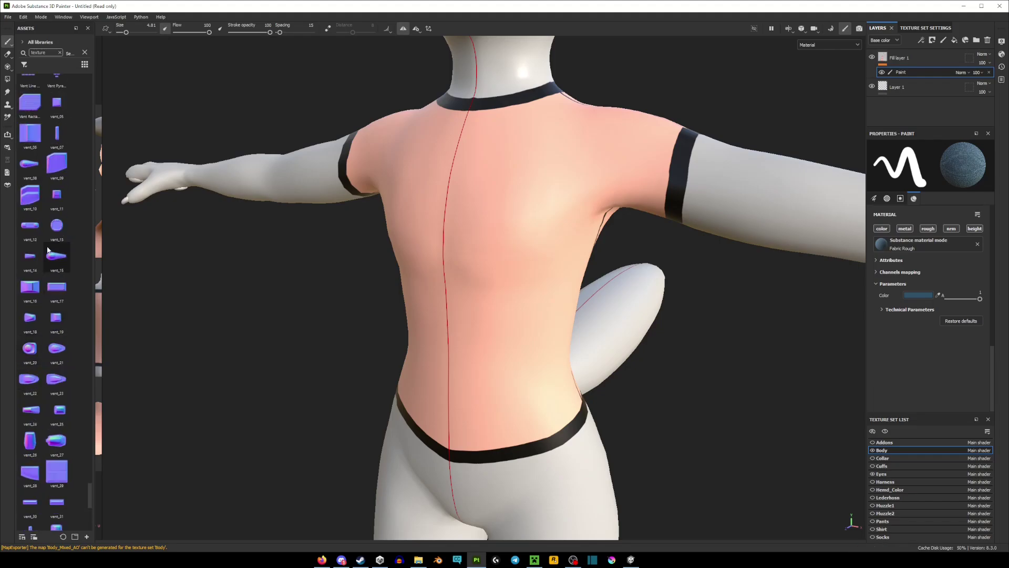
{"action": "scroll", "coordinate": [41, 360], "scroll_direction": "up", "scroll_amount": 10}
{"action": "scroll", "coordinate": [31, 353], "scroll_direction": "up", "scroll_amount": 15}
{"action": "scroll", "coordinate": [37, 294], "scroll_direction": "down", "scroll_amount": 3}
{"action": "scroll", "coordinate": [45, 299], "scroll_direction": "down", "scroll_amount": 8}
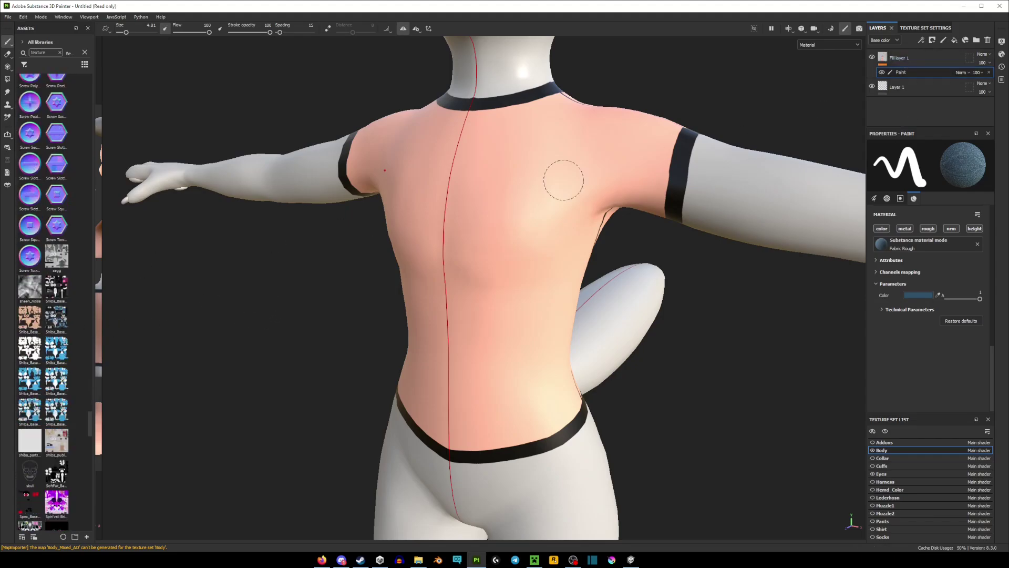
{"action": "right_click_drag", "start_coordinate": [558, 181], "coordinate": [561, 199], "text": "alt"}
{"action": "middle_click_drag", "start_coordinate": [535, 208], "coordinate": [533, 192], "text": "alt"}
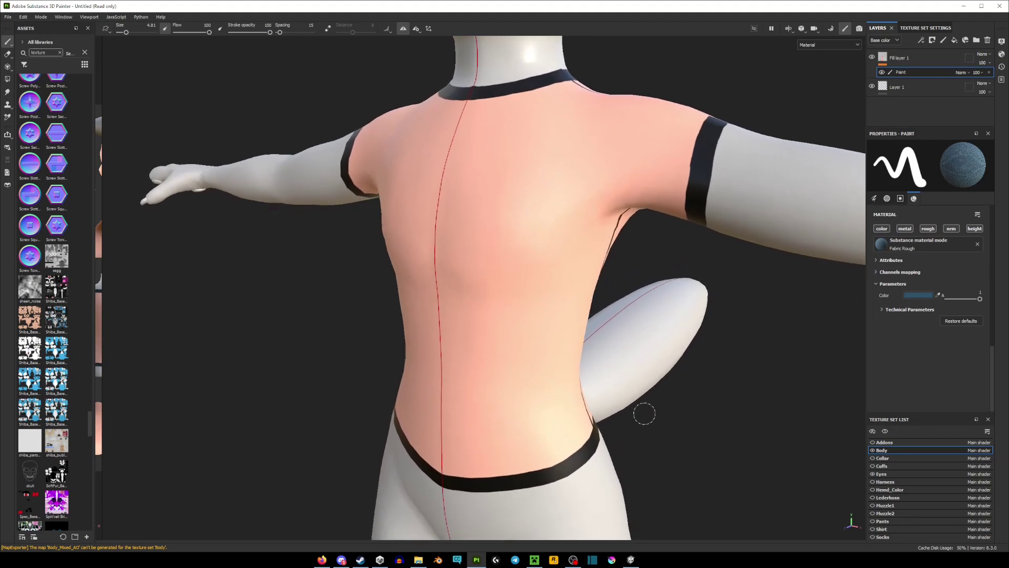
Switch to Unity and create a new material in the Avatars assets folder.
{"action": "left_click", "coordinate": [628, 561]}
{"action": "right_click", "coordinate": [500, 507]}
{"action": "mouse_move", "coordinate": [526, 254]}
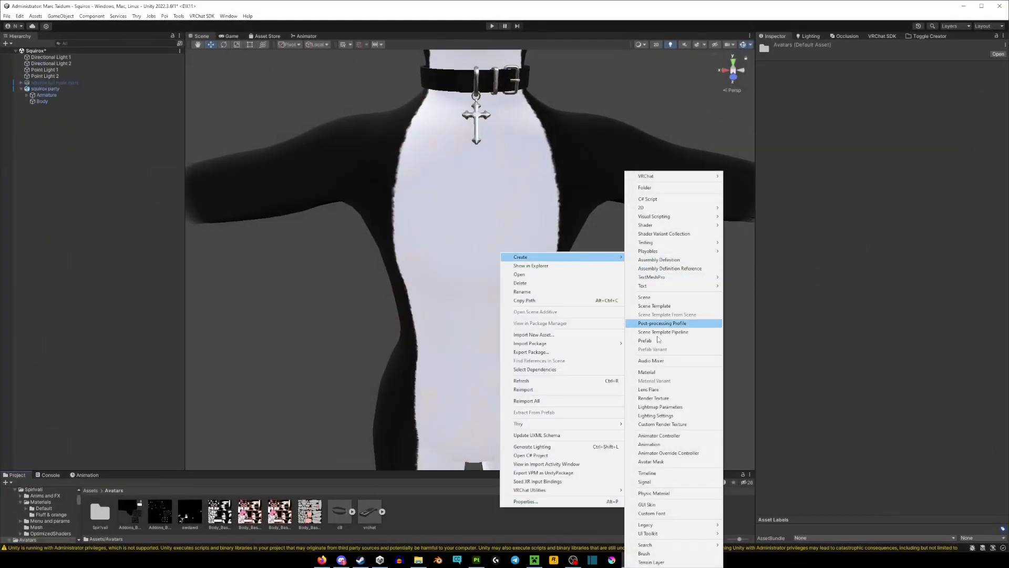
{"action": "left_click", "coordinate": [673, 372]}
Assign the pink-shirt body texture as the material's albedo, set smoothness to 0, and apply the material to the avatar's body.
{"action": "left_click_drag", "start_coordinate": [310, 512], "coordinate": [771, 83]}
{"action": "left_click_drag", "start_coordinate": [926, 99], "coordinate": [869, 99]}
{"action": "left_click_drag", "start_coordinate": [370, 511], "coordinate": [454, 267]}
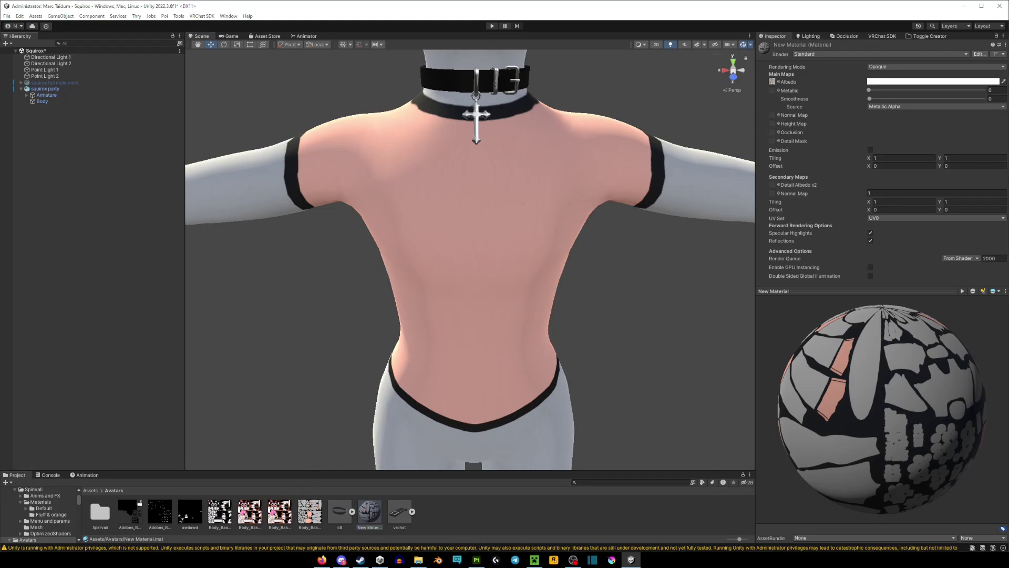
Import the fabric normal map, assign it to the material's main and secondary normal maps, and mark the texture as a normal map.
{"action": "left_click_drag", "start_coordinate": [411, 512], "coordinate": [466, 522]}
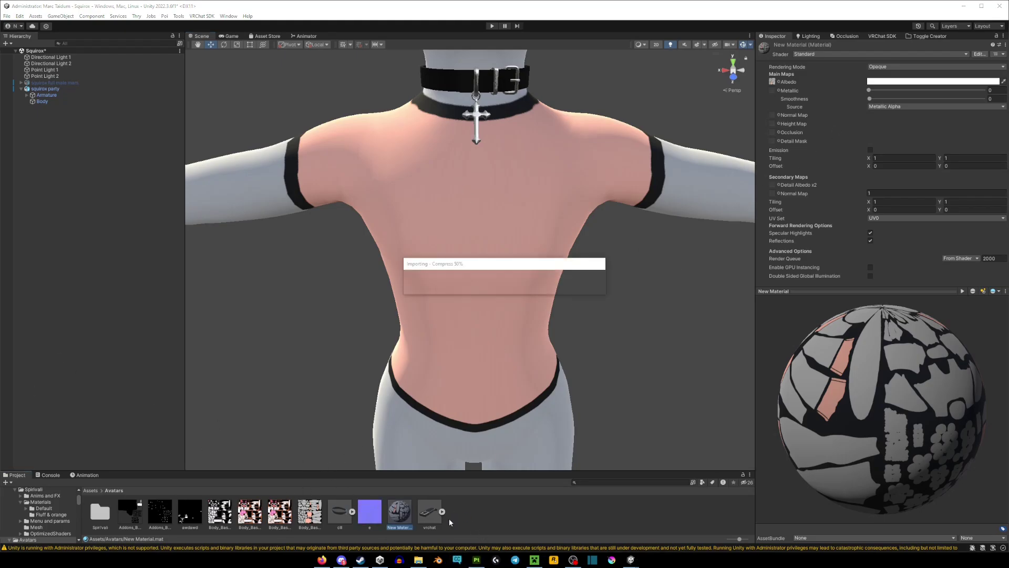
{"action": "left_click_drag", "start_coordinate": [370, 516], "coordinate": [773, 116]}
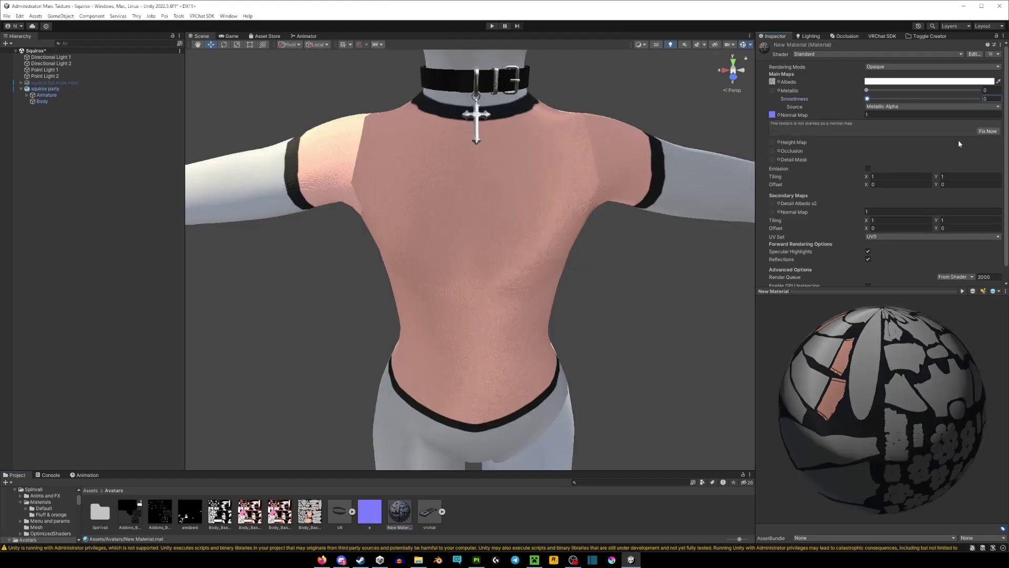
{"action": "left_click", "coordinate": [988, 131]}
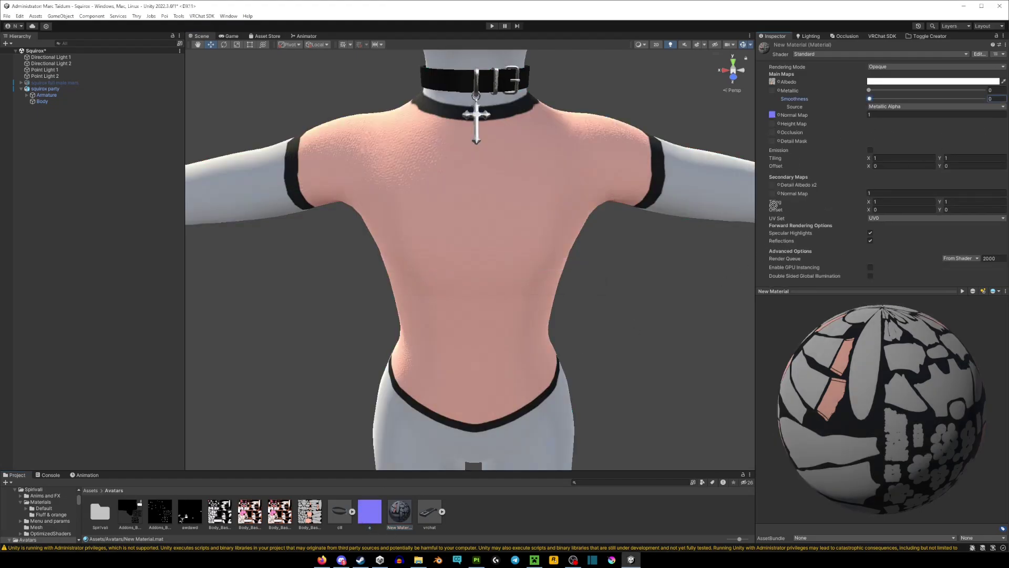
{"action": "left_click_drag", "start_coordinate": [772, 204], "coordinate": [772, 193]}
Examine the normal-mapped fabric surface on the avatar's shirt and sleeve from several angles.
{"action": "right_click_drag", "start_coordinate": [508, 290], "coordinate": [421, 254]}
{"action": "scroll", "coordinate": [422, 247], "scroll_direction": "up", "scroll_amount": 3}
{"action": "scroll", "coordinate": [425, 221], "scroll_direction": "down", "scroll_amount": 4}
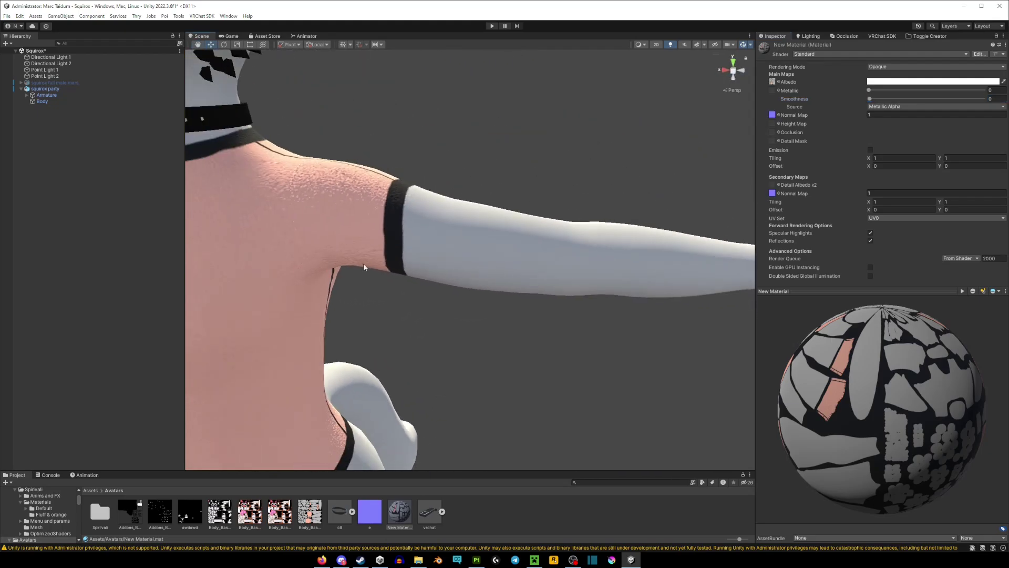
{"action": "left_click_drag", "start_coordinate": [366, 268], "coordinate": [574, 257], "text": "alt"}
{"action": "left_click_drag", "start_coordinate": [441, 281], "coordinate": [523, 277], "text": "alt"}
{"action": "right_click_drag", "start_coordinate": [523, 277], "coordinate": [528, 279], "text": "alt"}
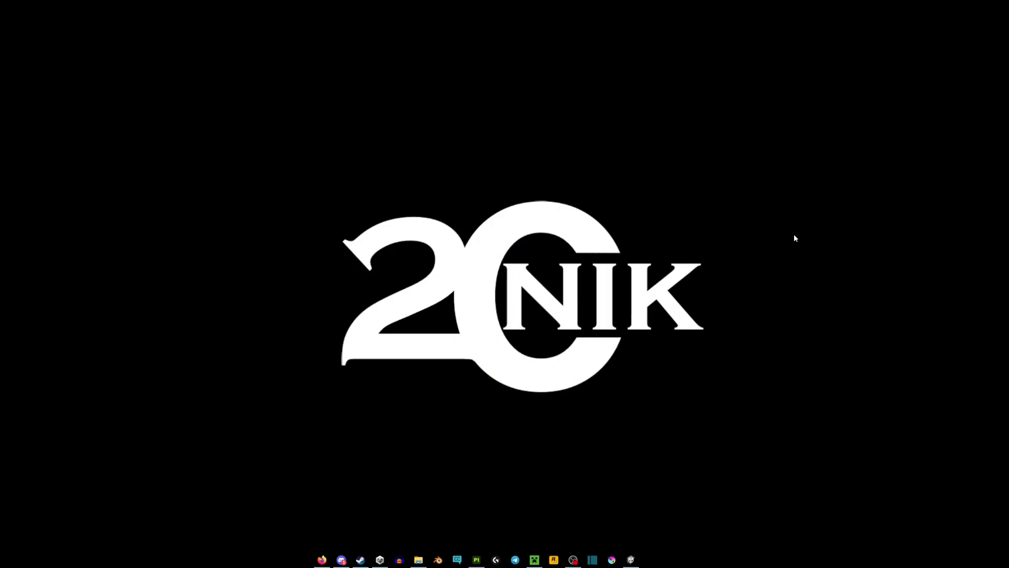